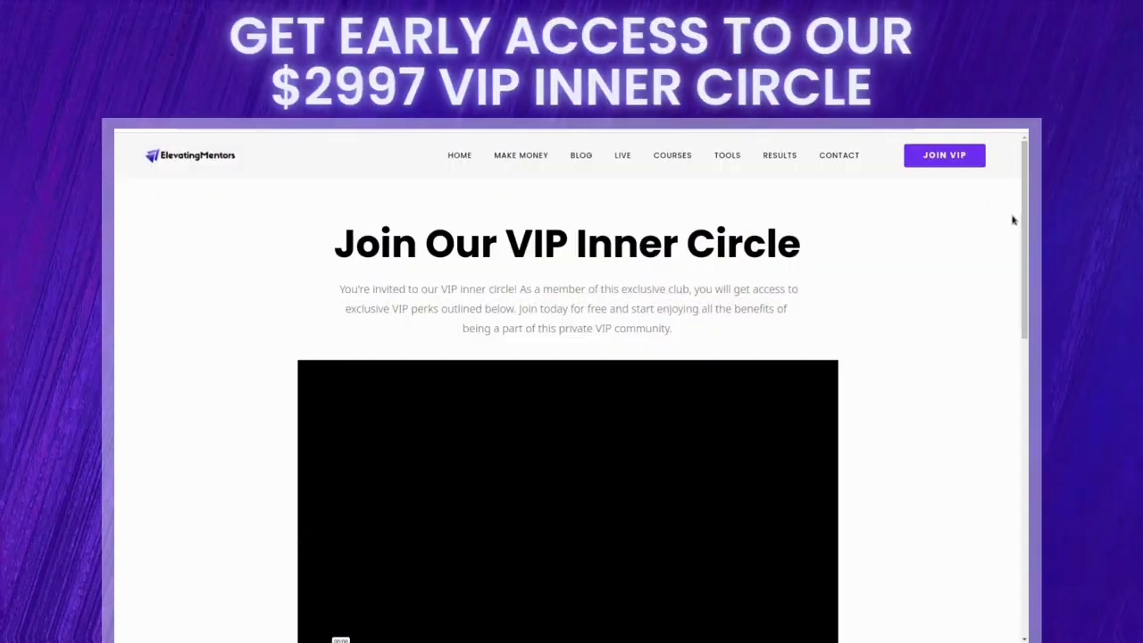
# - Scroll past the video down to the Join The VIP Club sign-up form
pyautogui.scroll(-2, 1013, 219)
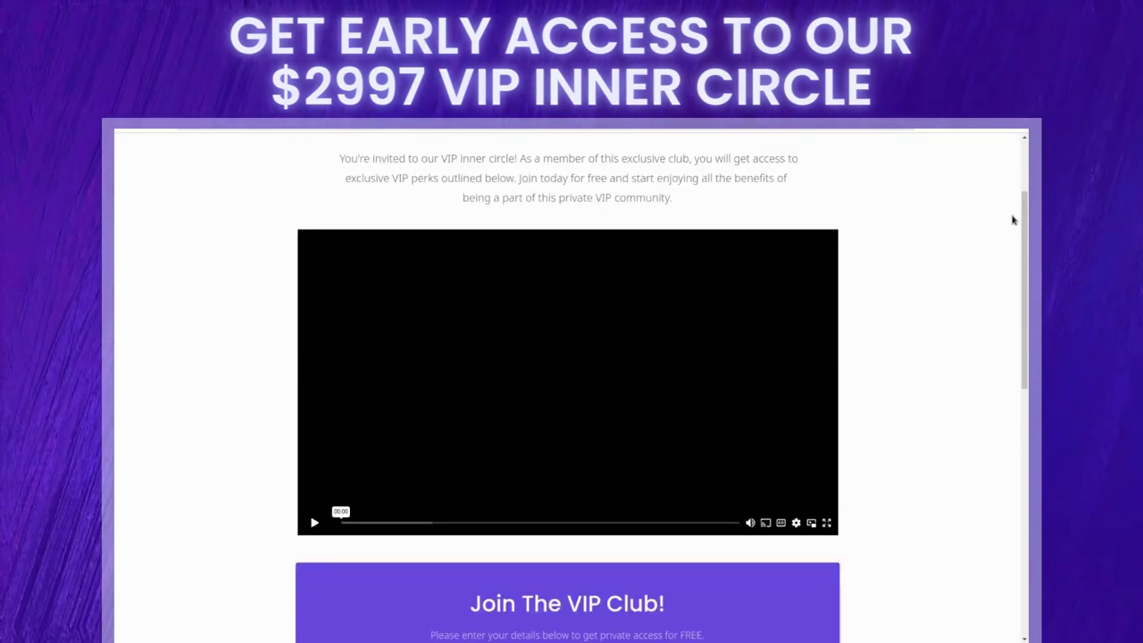
pyautogui.scroll(-2, 1012, 220)
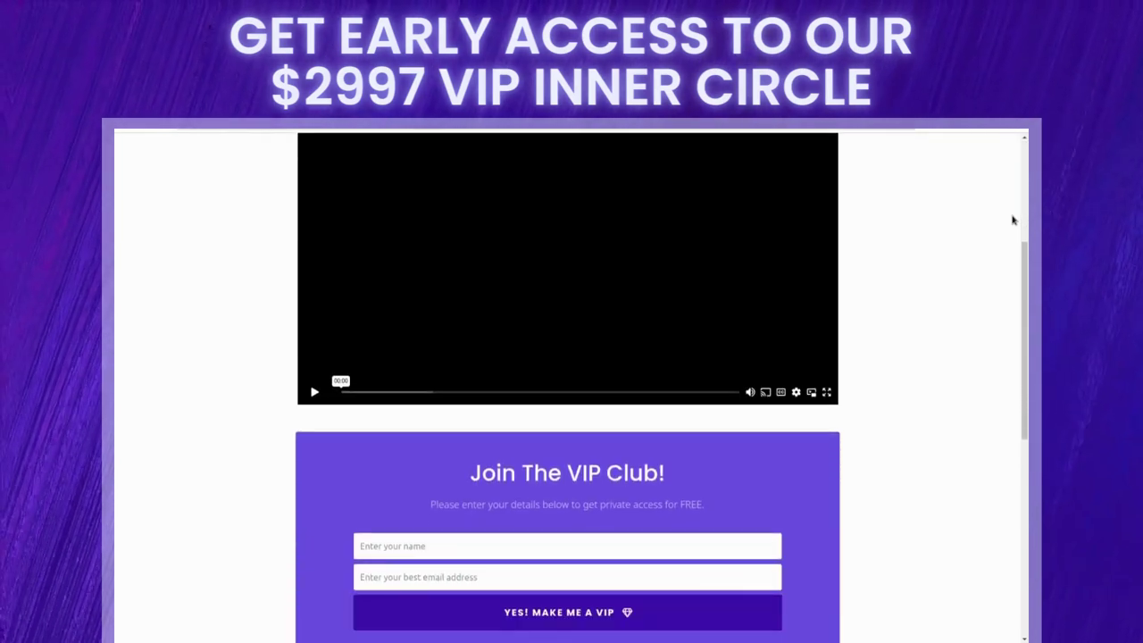
pyautogui.scroll(-2, 1013, 220)
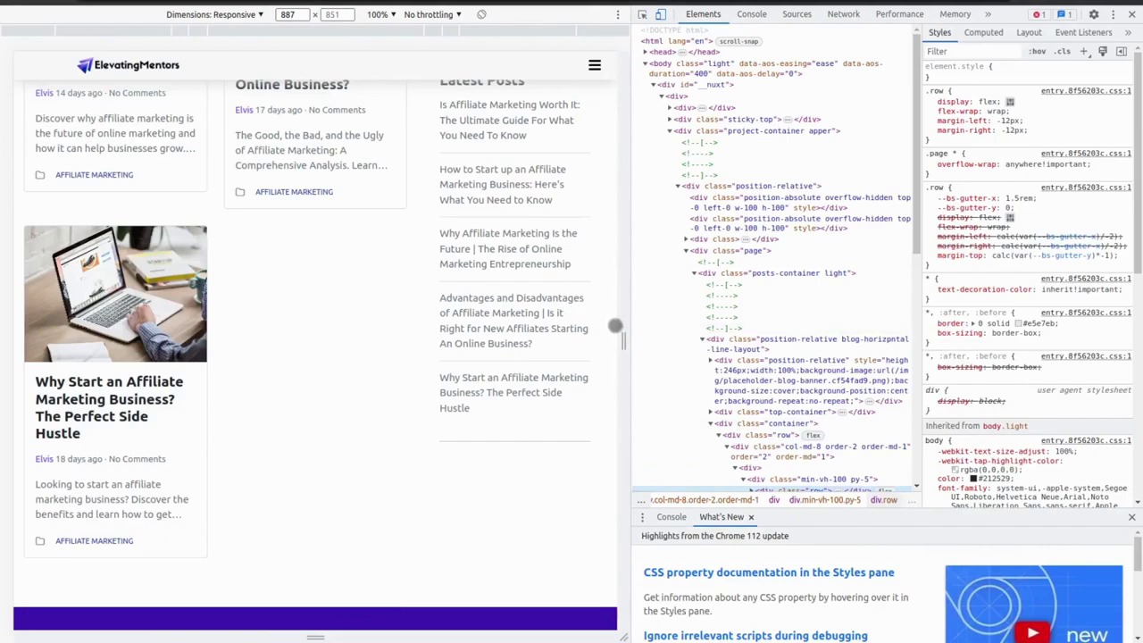
# - Narrow the responsive preview to phone width and scroll the single-column blog posts
pyautogui.scroll(5, 616, 326)
pyautogui.scroll(5, 616, 325)
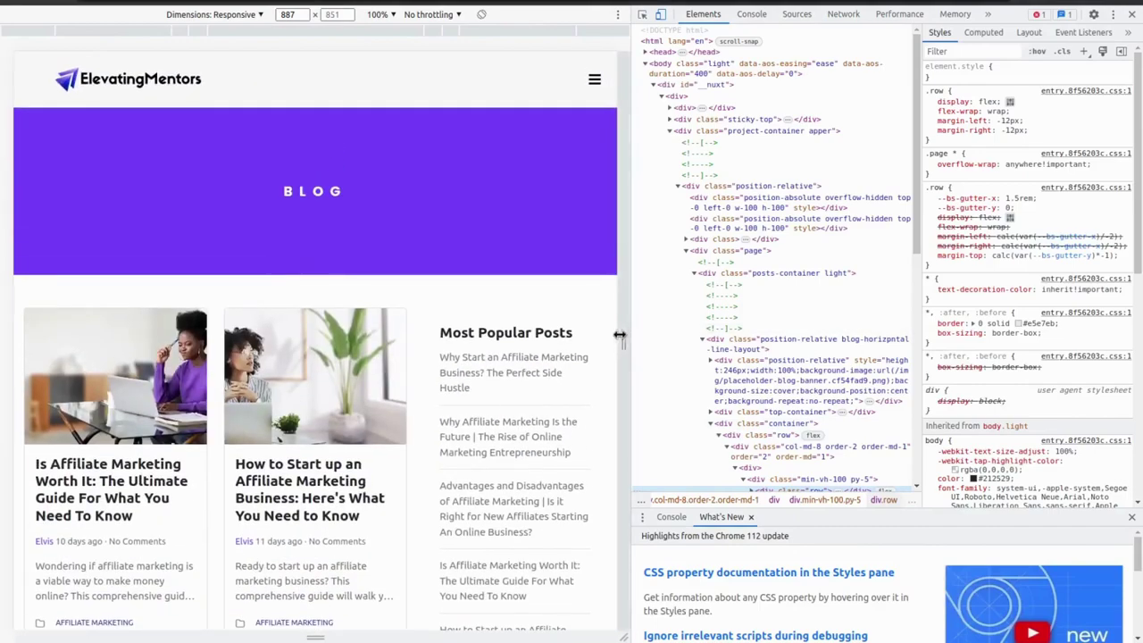
pyautogui.moveTo(619, 335); pyautogui.dragTo(541, 333)
pyautogui.scroll(-2, 488, 319)
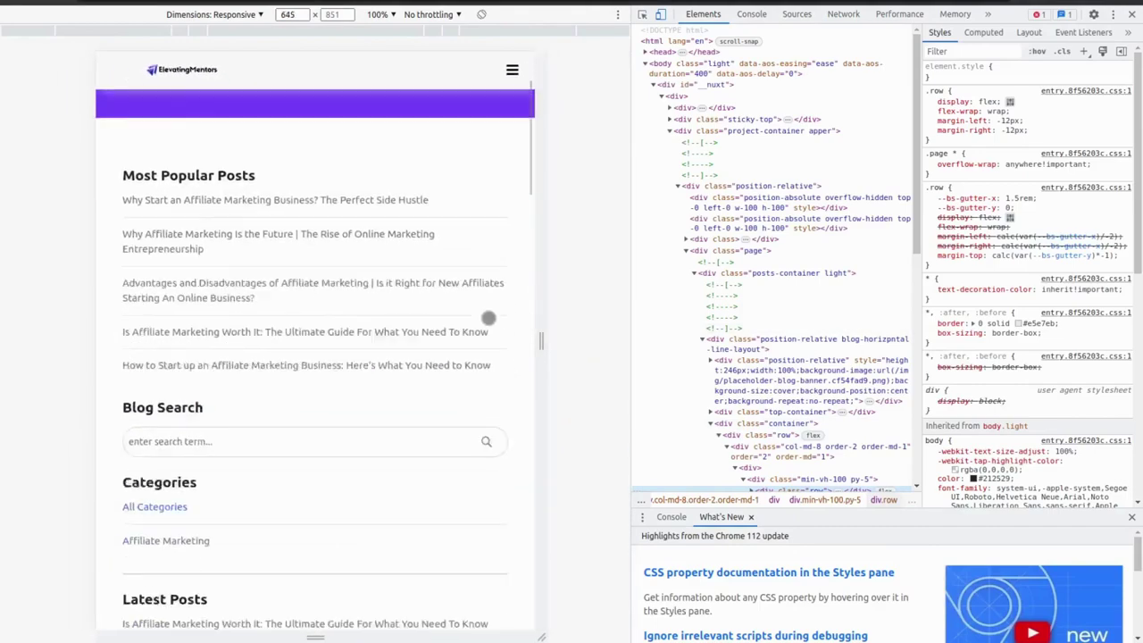
pyautogui.scroll(-2, 488, 319)
pyautogui.scroll(-3, 488, 319)
pyautogui.scroll(-1, 489, 318)
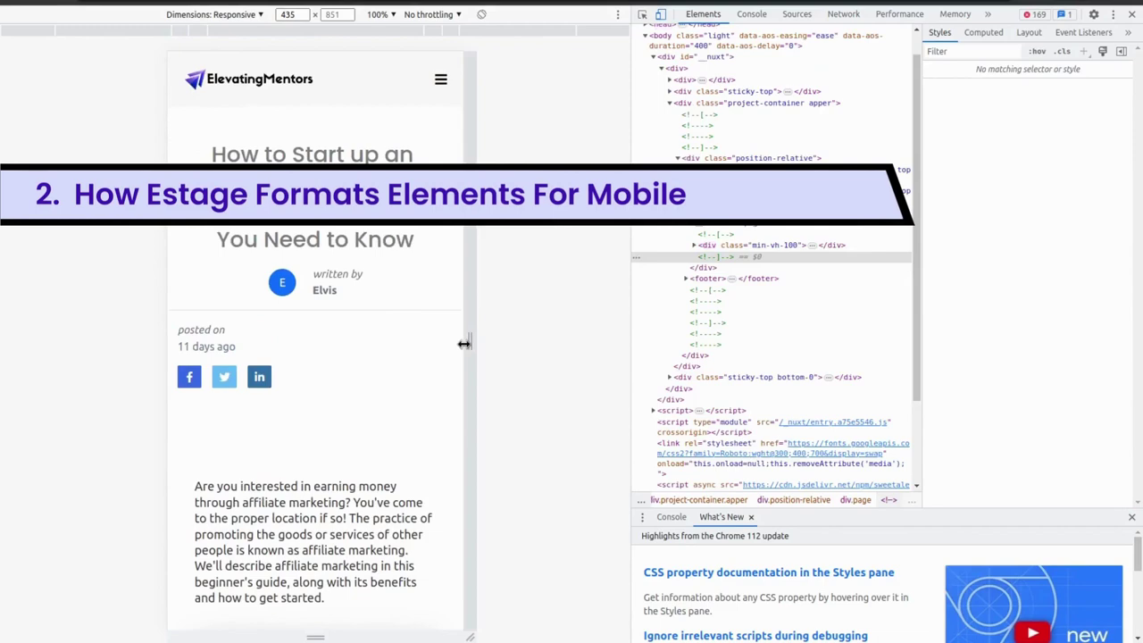
# - Resize the article preview to 821 px and scroll through the table of contents and introduction
pyautogui.moveTo(463, 343); pyautogui.dragTo(601, 345)
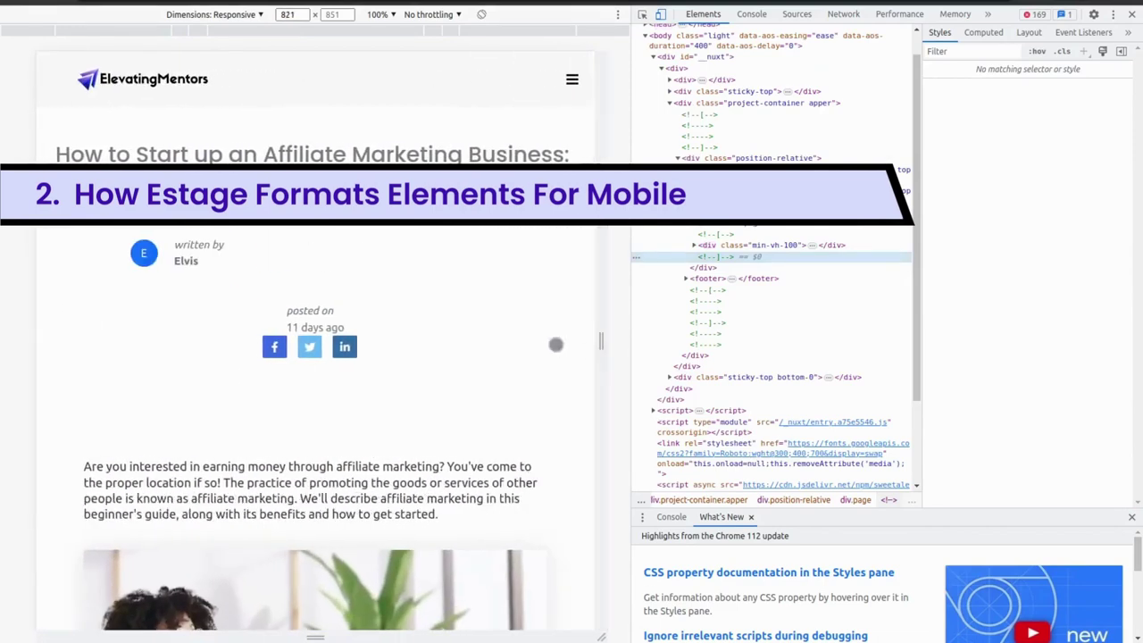
pyautogui.scroll(-5, 555, 345)
pyautogui.scroll(-5, 554, 345)
pyautogui.scroll(-3, 550, 345)
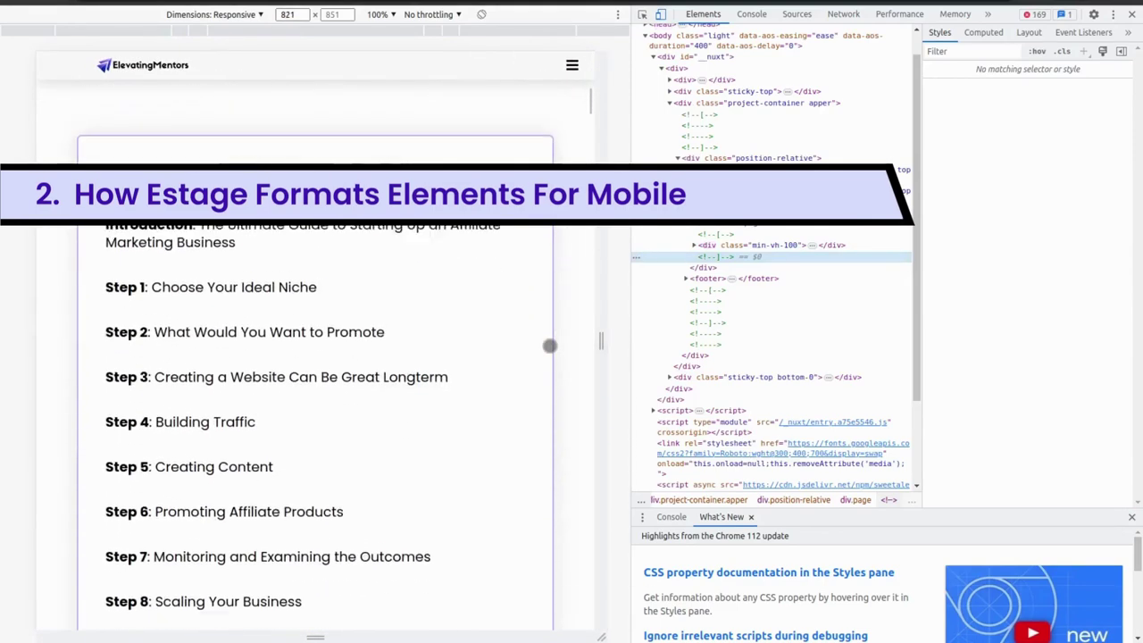
pyautogui.scroll(-3, 550, 346)
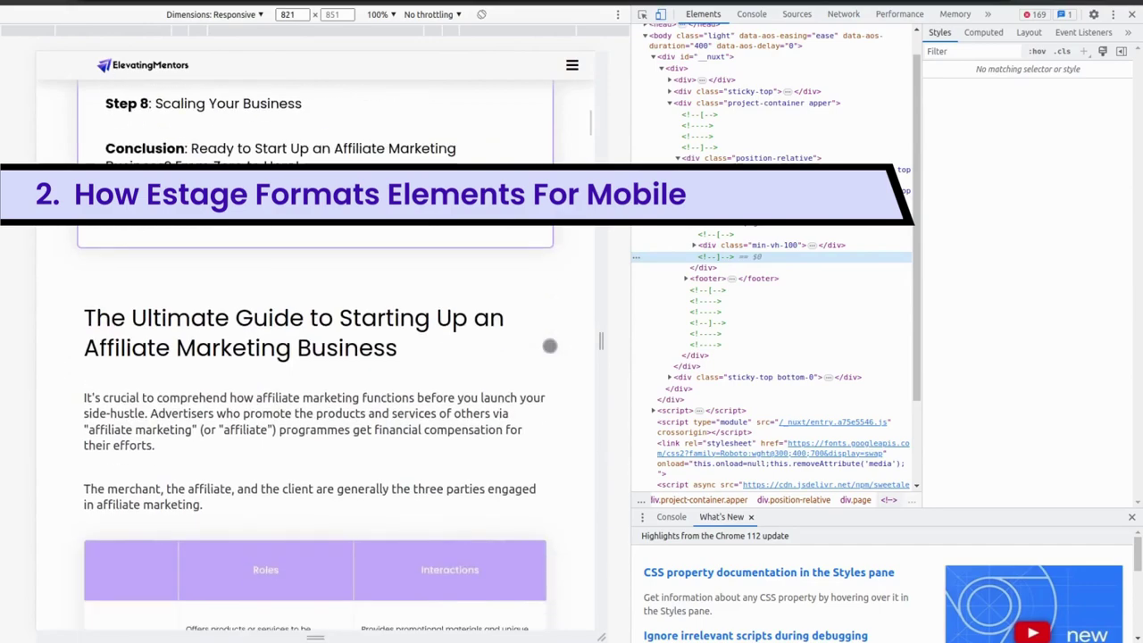
pyautogui.scroll(-3, 550, 346)
pyautogui.scroll(-2, 550, 346)
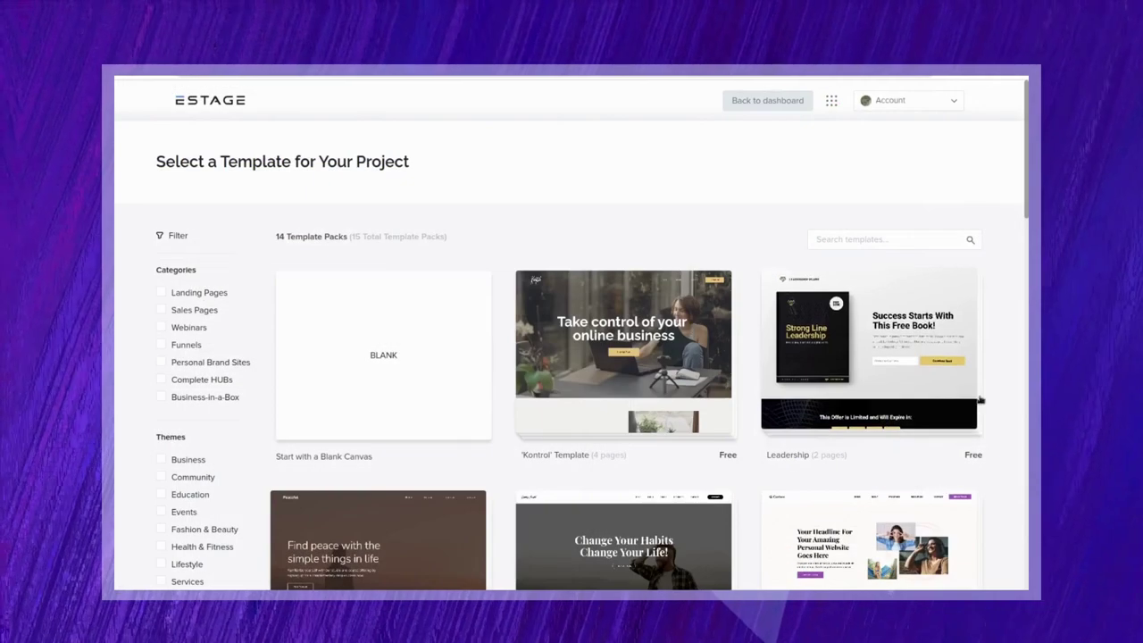
pyautogui.middleClick(1012, 284)
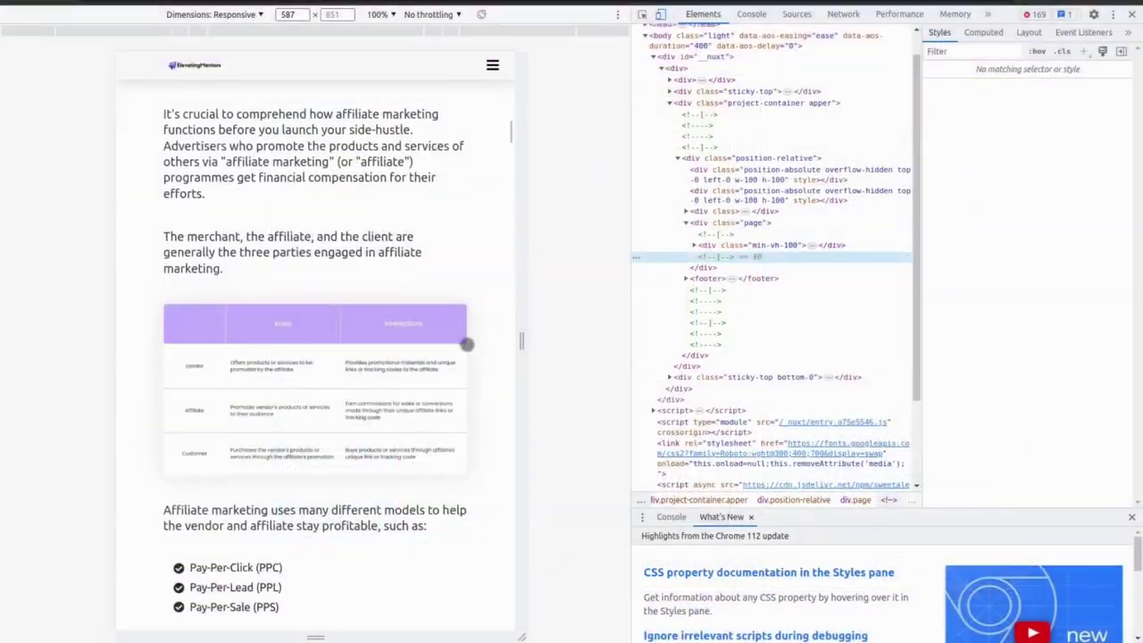
# - Scroll down through the article in the responsive preview
pyautogui.scroll(-4, 467, 344)
pyautogui.scroll(-2, 467, 344)
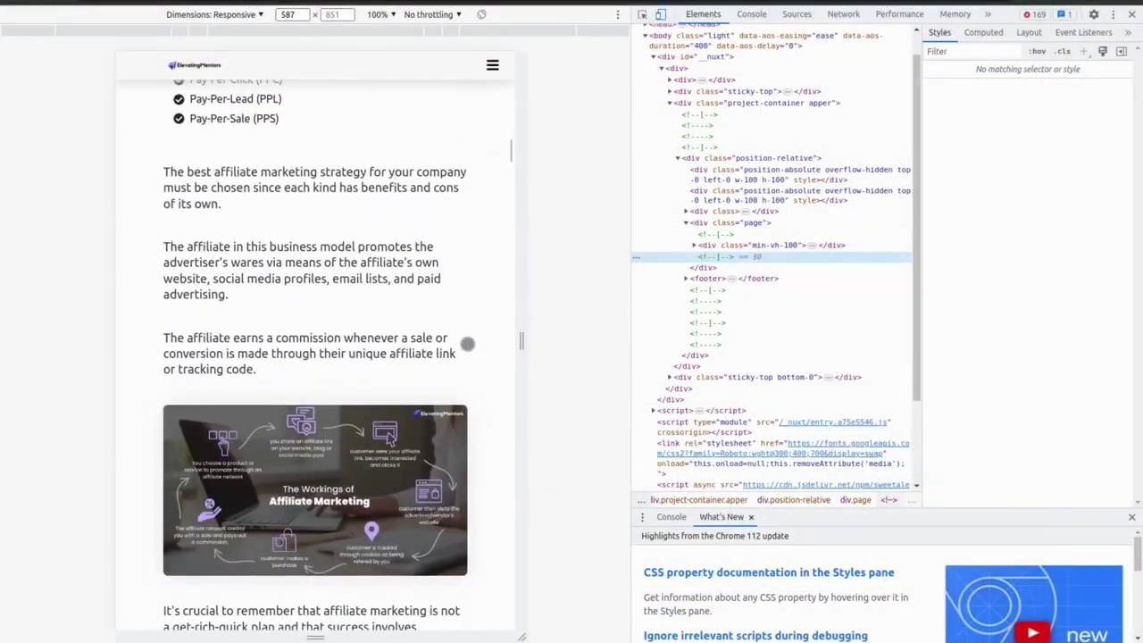
pyautogui.scroll(-2, 467, 344)
pyautogui.scroll(-2, 467, 344)
pyautogui.scroll(-1, 468, 343)
pyautogui.scroll(-1, 477, 333)
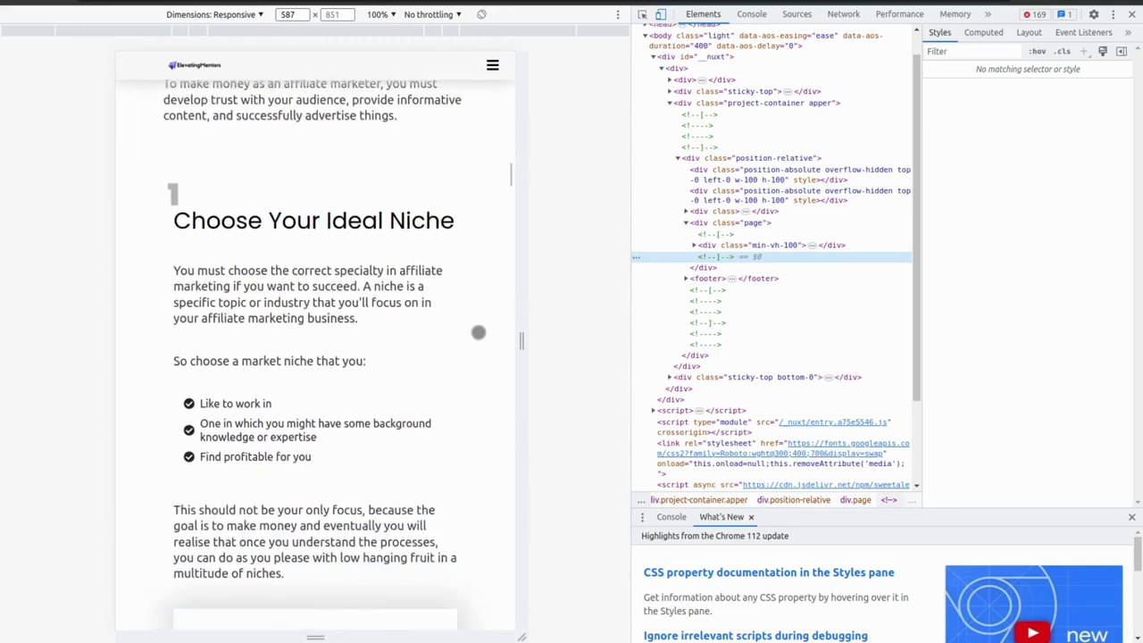
pyautogui.scroll(-2, 500, 340)
# - Narrow the preview to a phone width and scroll the reflowed article
pyautogui.moveTo(521, 341); pyautogui.dragTo(433, 340)
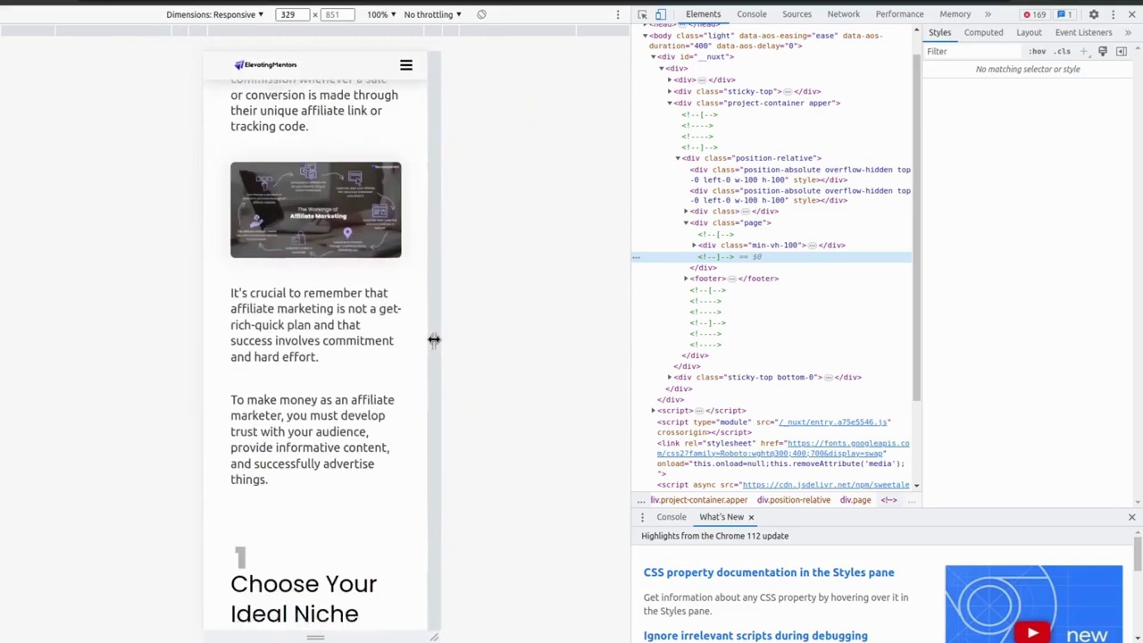
pyautogui.scroll(-2, 409, 352)
pyautogui.scroll(-2, 410, 353)
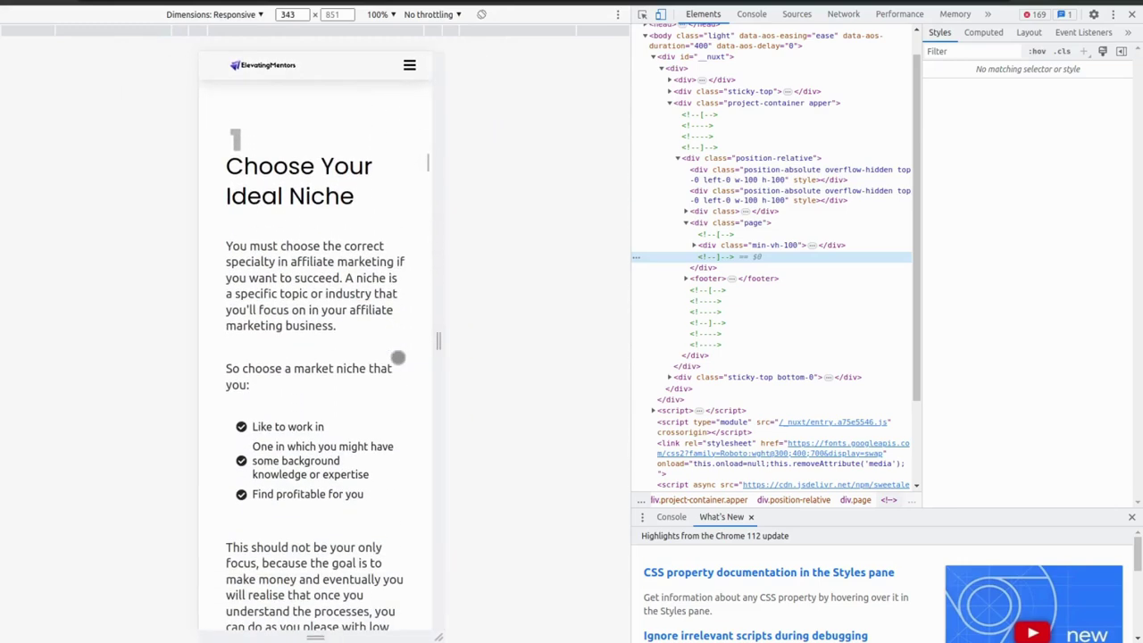
pyautogui.scroll(-3, 398, 357)
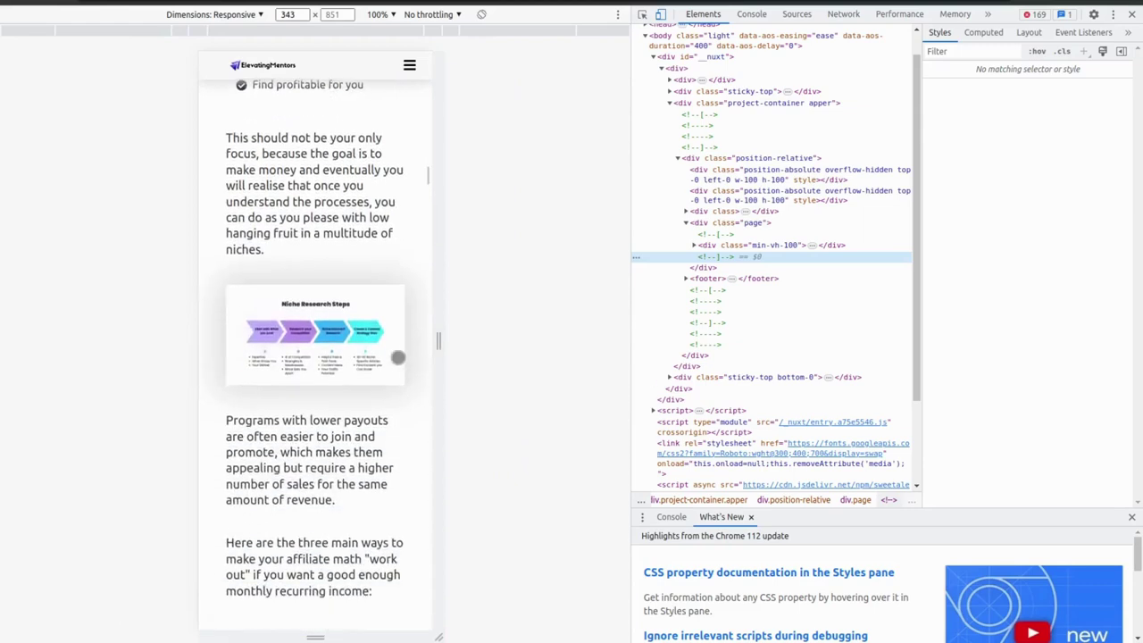
pyautogui.scroll(-2, 402, 355)
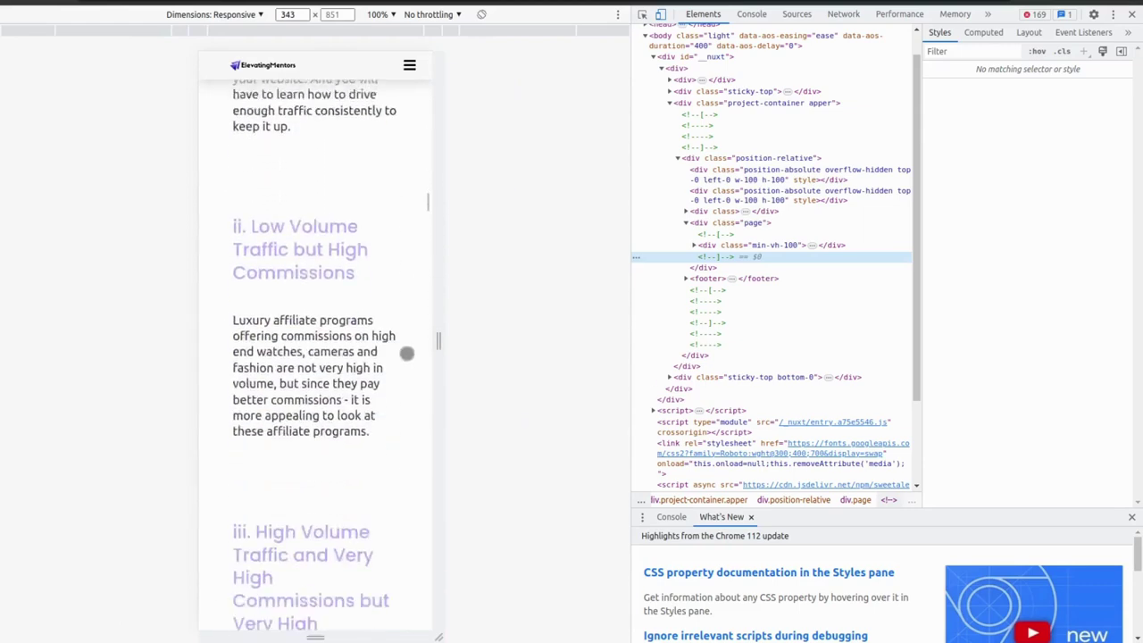
# - Resize the preview to 709 px wide and scroll through the article
pyautogui.moveTo(435, 338)
pyautogui.mouseDown()
pyautogui.moveTo(393, 342)
pyautogui.moveTo(566, 345)
pyautogui.mouseUp()
pyautogui.scroll(-1, 524, 351)
pyautogui.scroll(-3, 525, 351)
pyautogui.scroll(-1, 524, 353)
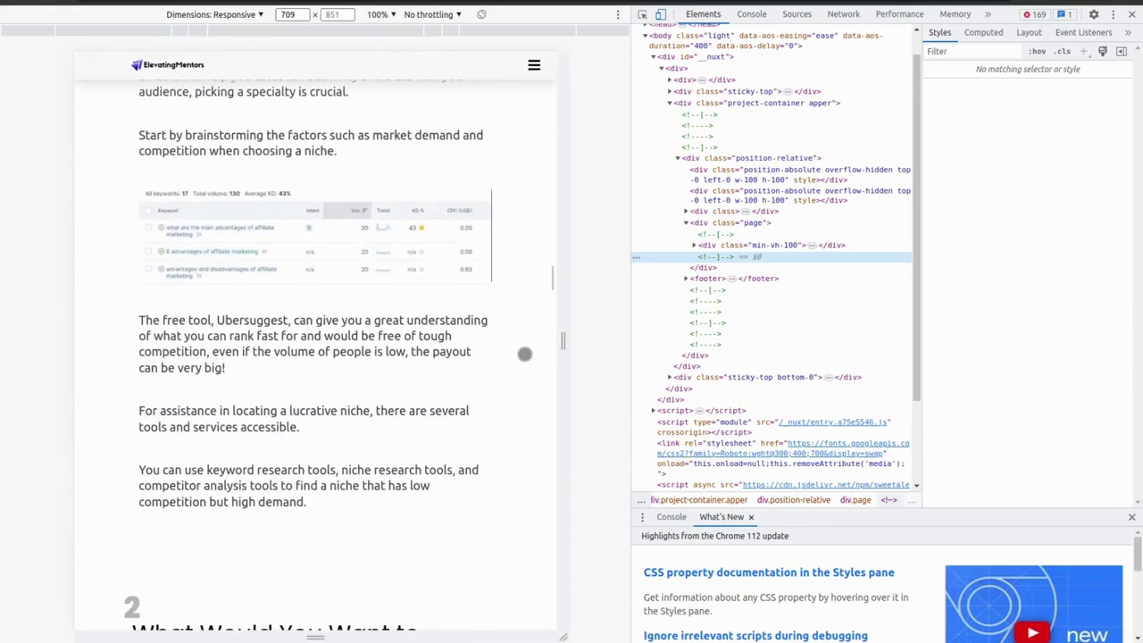
pyautogui.scroll(-3, 525, 353)
pyautogui.scroll(-3, 526, 352)
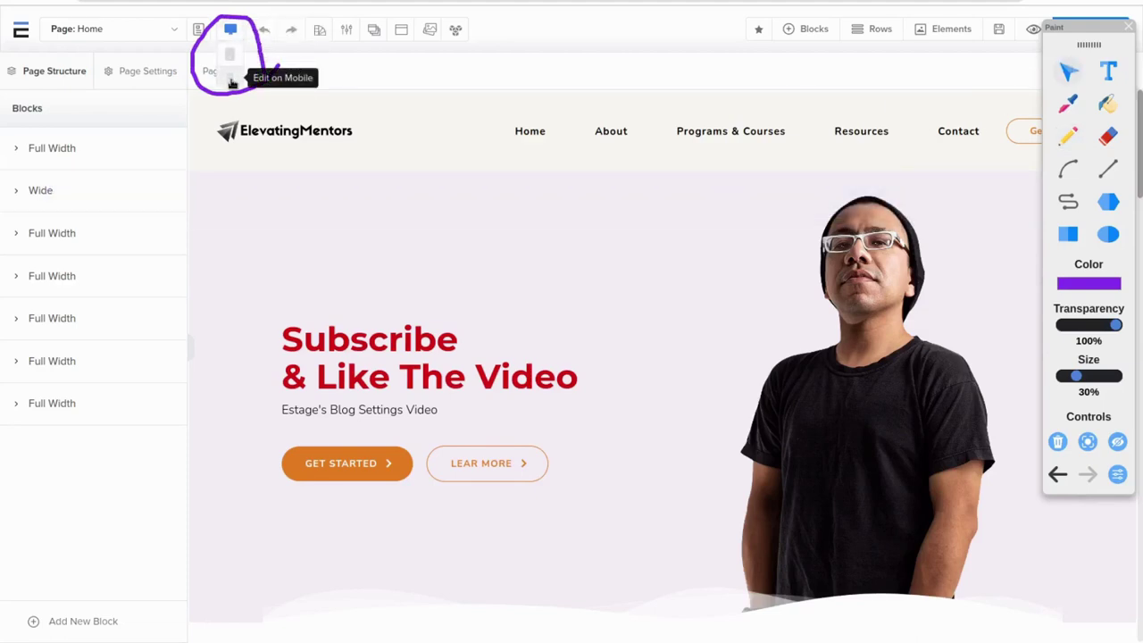
# - Switch to mobile editing and toggle the portrait image's tablet and mobile visibility, keeping it shown on mobile
pyautogui.click(231, 82)
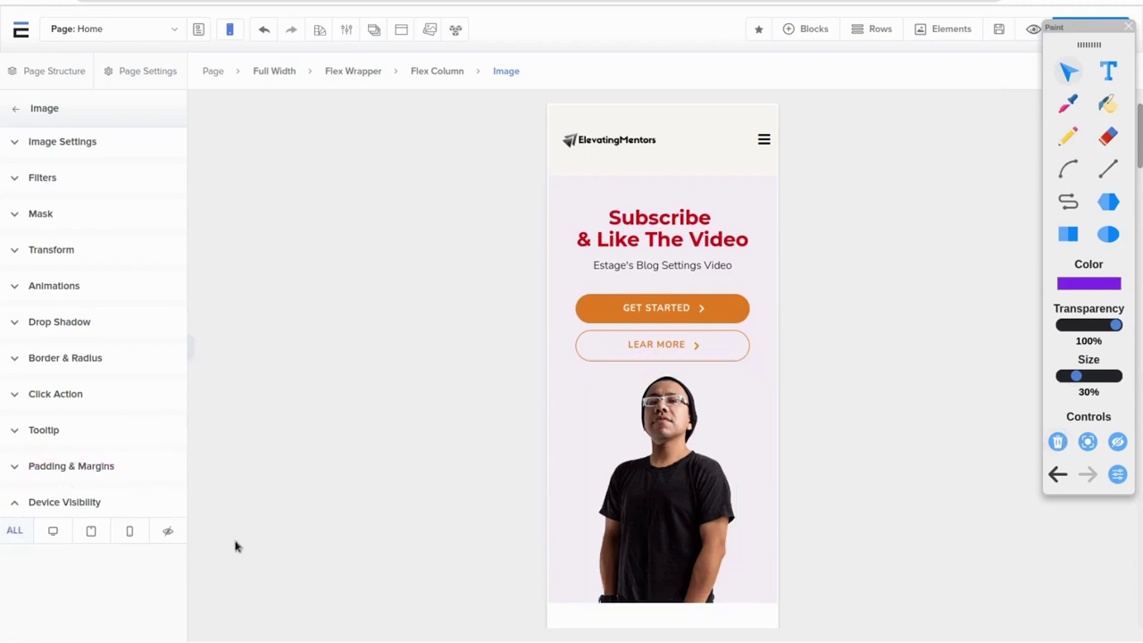
pyautogui.click(92, 531)
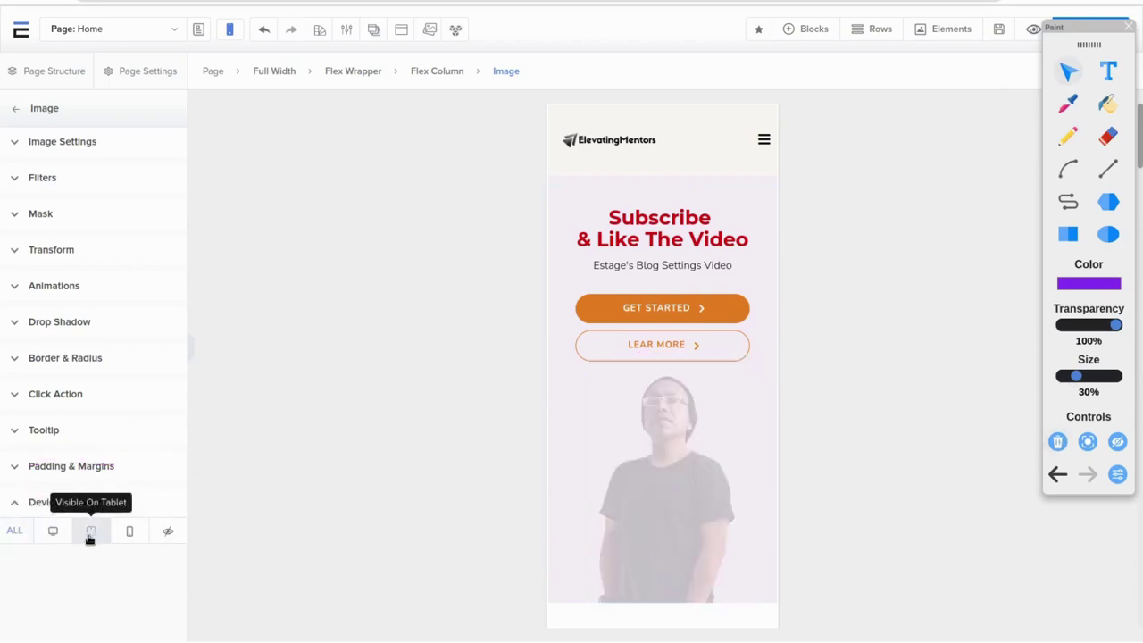
pyautogui.click(130, 533)
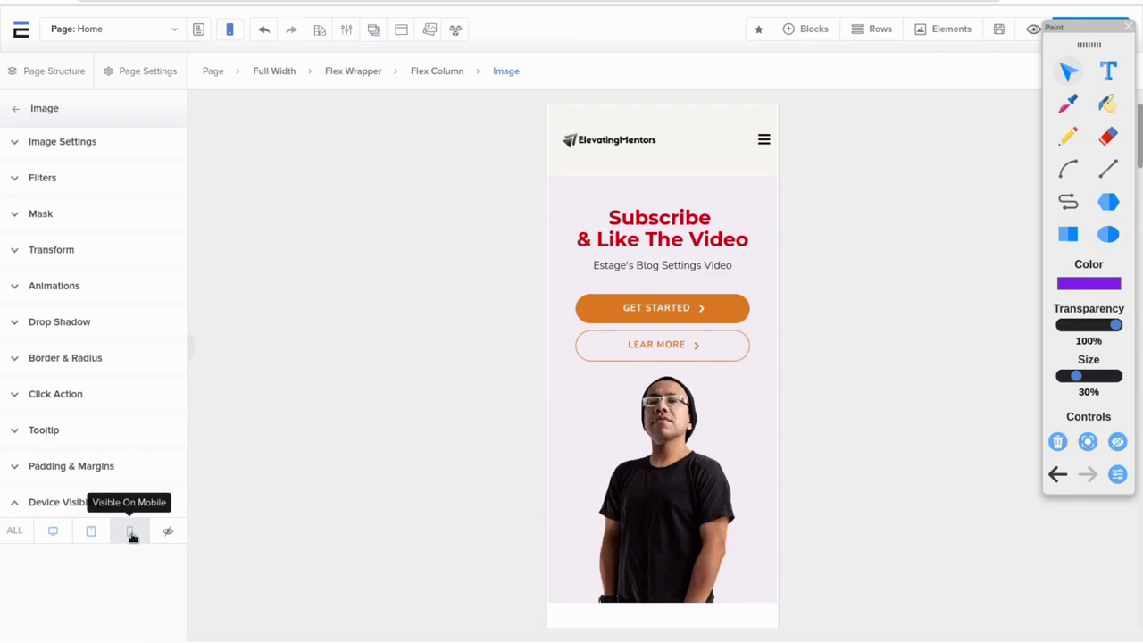
# - Set the text column's right and left padding to 5 px on mobile
pyautogui.scroll(-1, 56, 529)
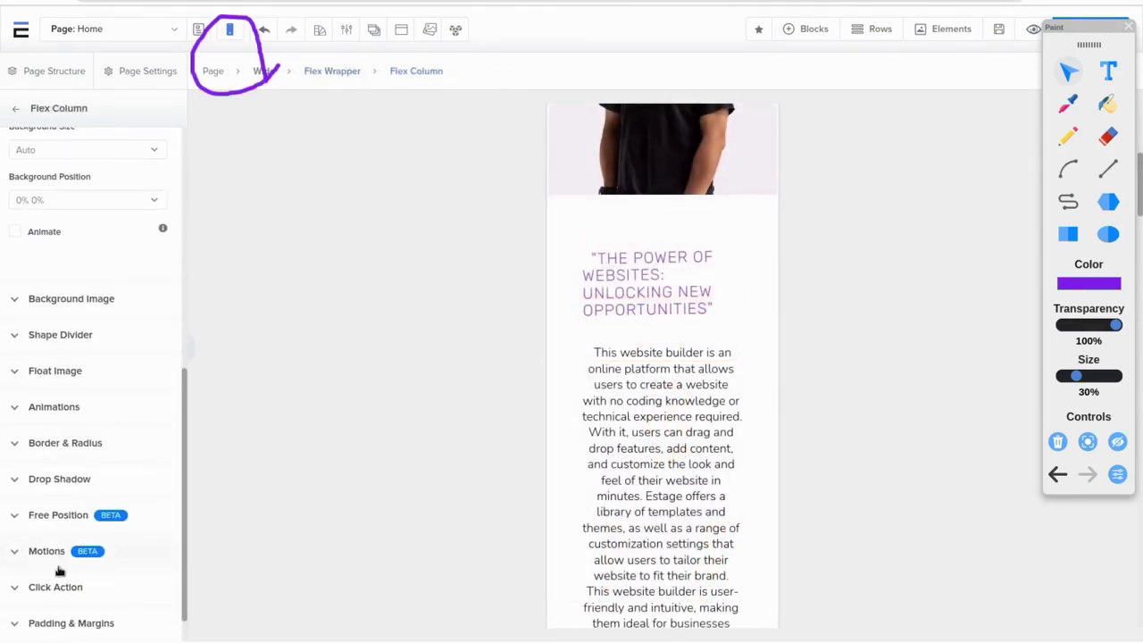
pyautogui.scroll(-1, 56, 591)
pyautogui.click(53, 582)
pyautogui.scroll(-2, 52, 503)
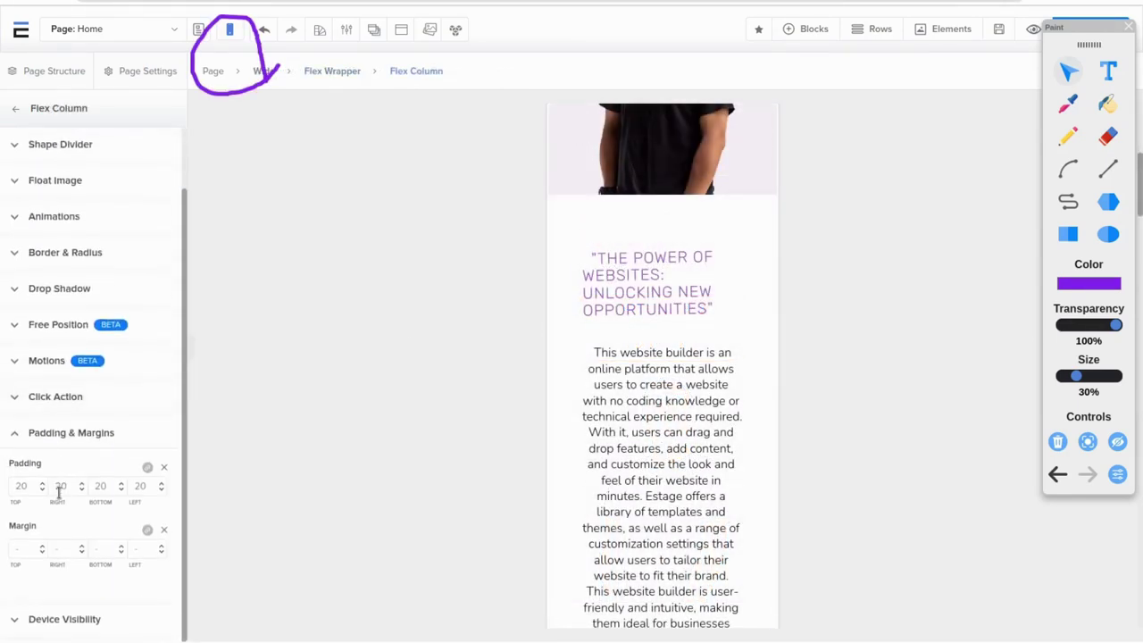
pyautogui.write('5')
pyautogui.doubleClick(150, 486)
pyautogui.write('5')
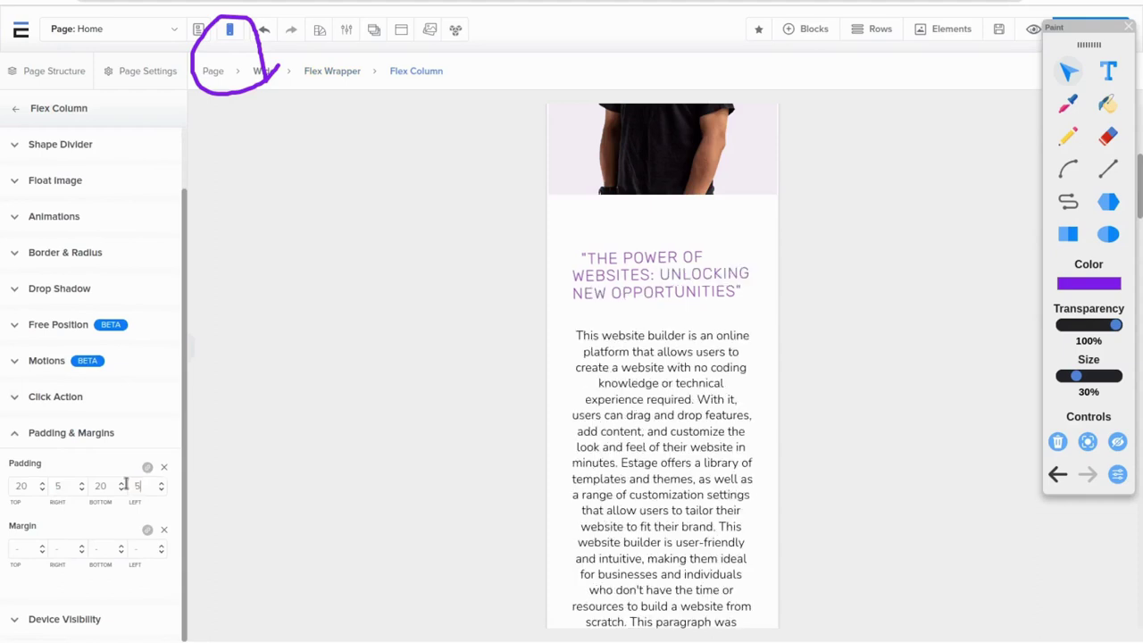
# - Left-align the body paragraph text
pyautogui.click(606, 351)
pyautogui.click(103, 233)
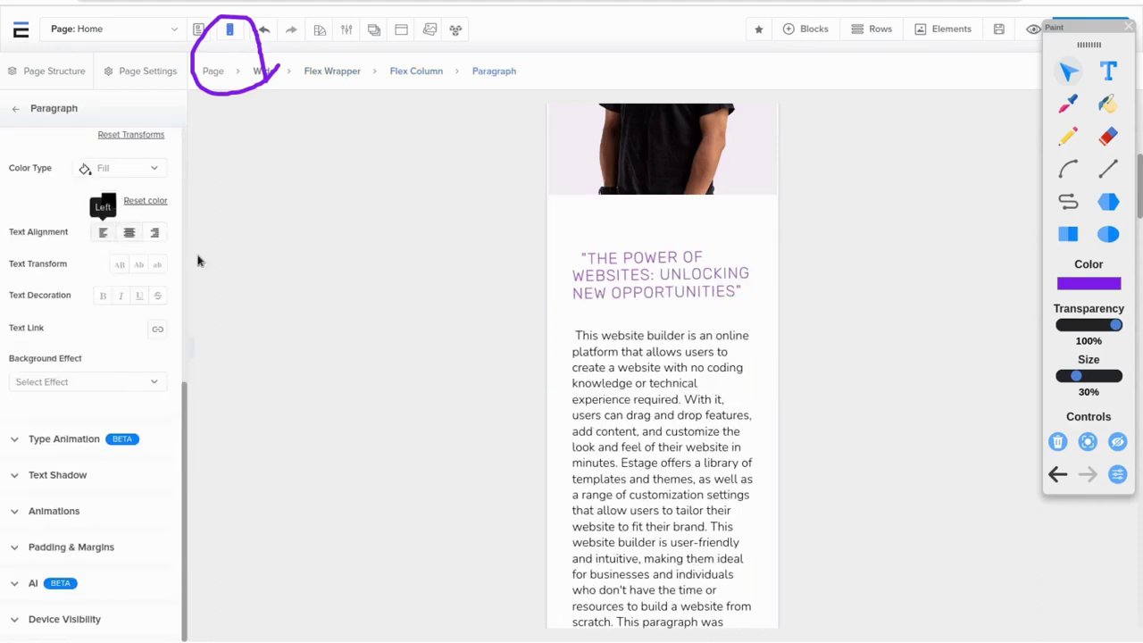
pyautogui.scroll(-3, 474, 349)
pyautogui.scroll(2, 475, 349)
pyautogui.scroll(1, 475, 349)
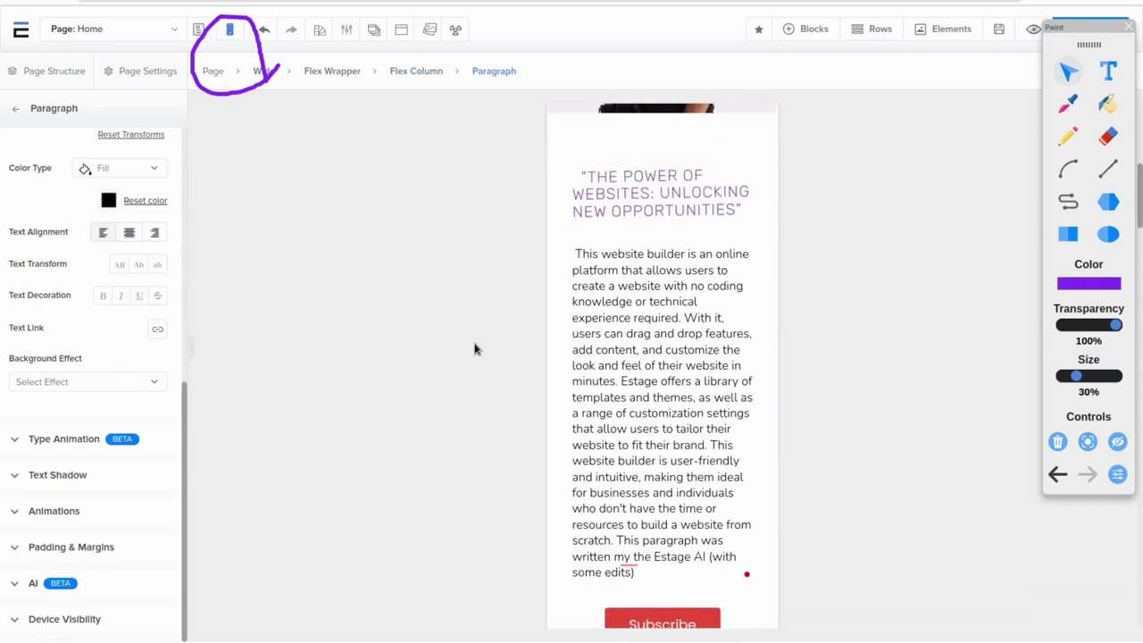